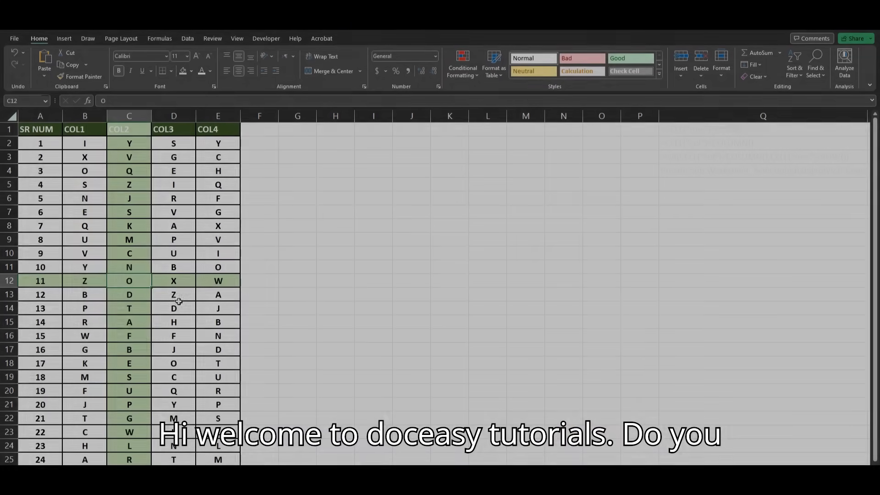
Preview the finished behaviour by selecting various cells so their row and column highlight green
click(136, 200)
click(130, 241)
click(129, 295)
click(130, 320)
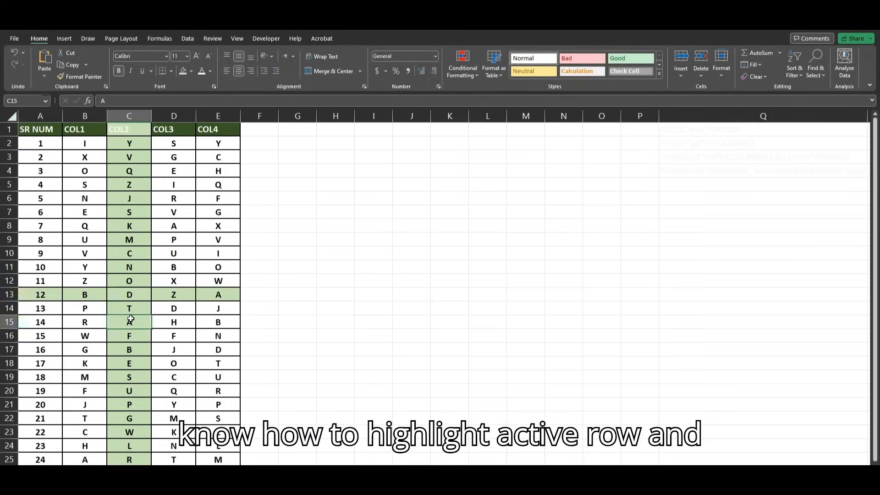
click(165, 335)
click(173, 294)
click(189, 224)
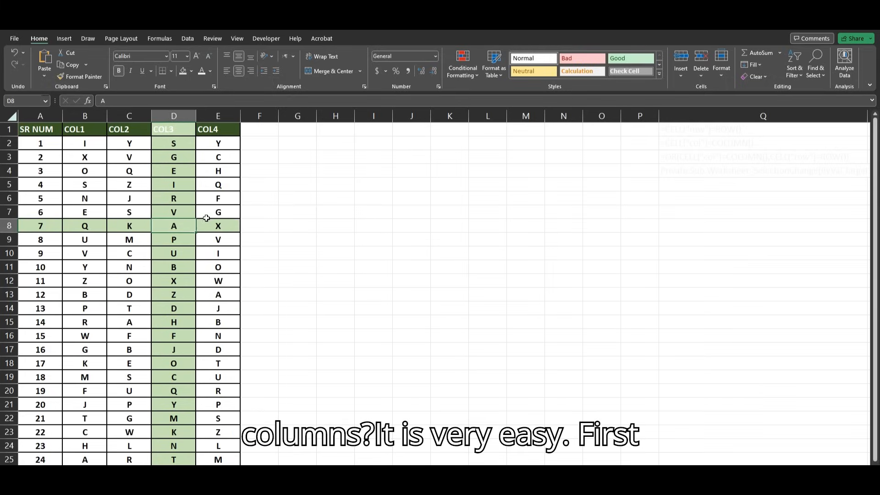
click(213, 212)
click(53, 321)
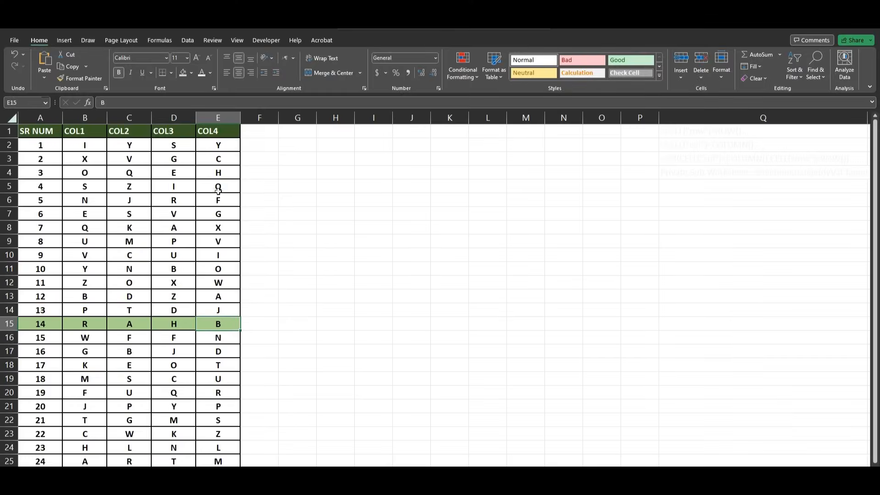
click(218, 187)
key(Down)
key(Down)
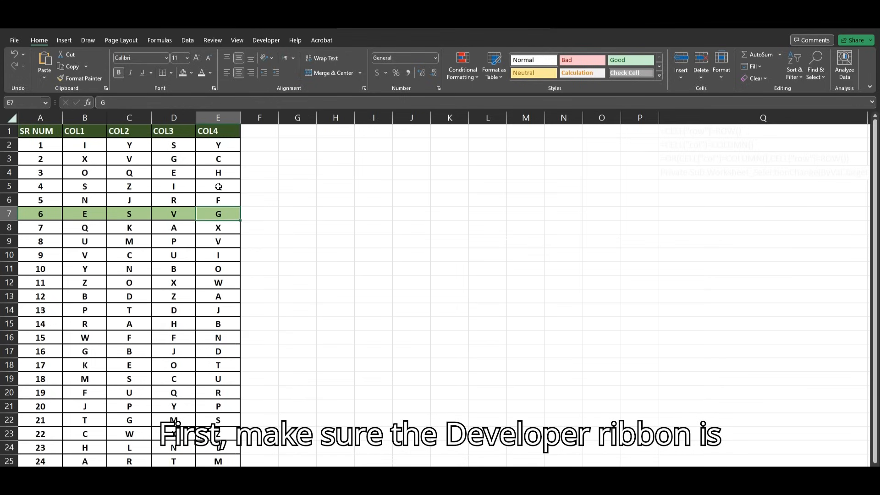
key(Down)
key(Down)
key(Down)
key(Down)
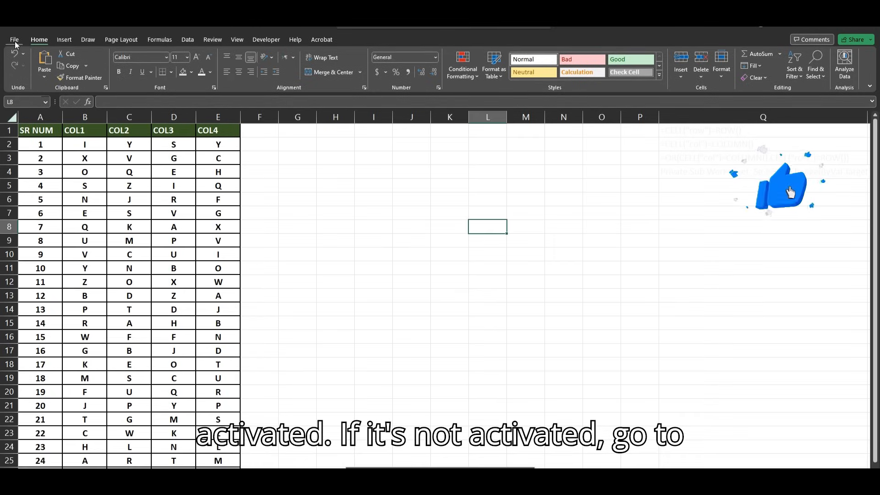
In Excel Options > Customize Ribbon, switch on the Developer tab
click(15, 39)
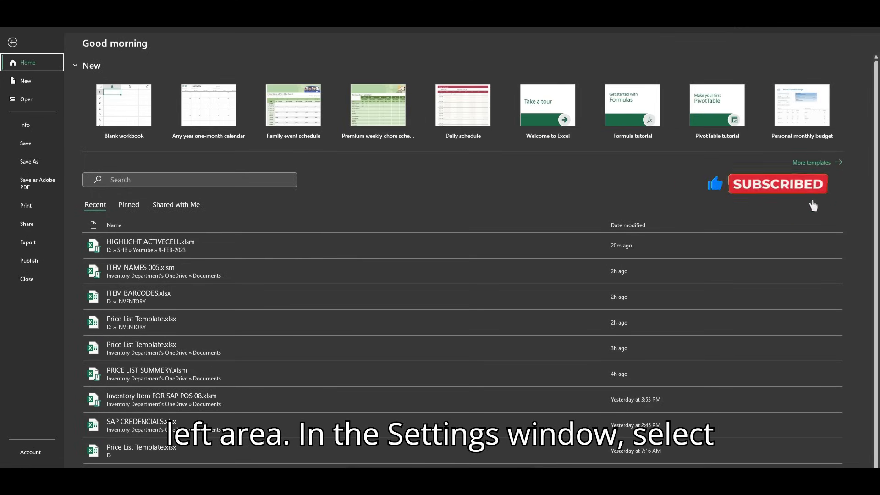
click(31, 458)
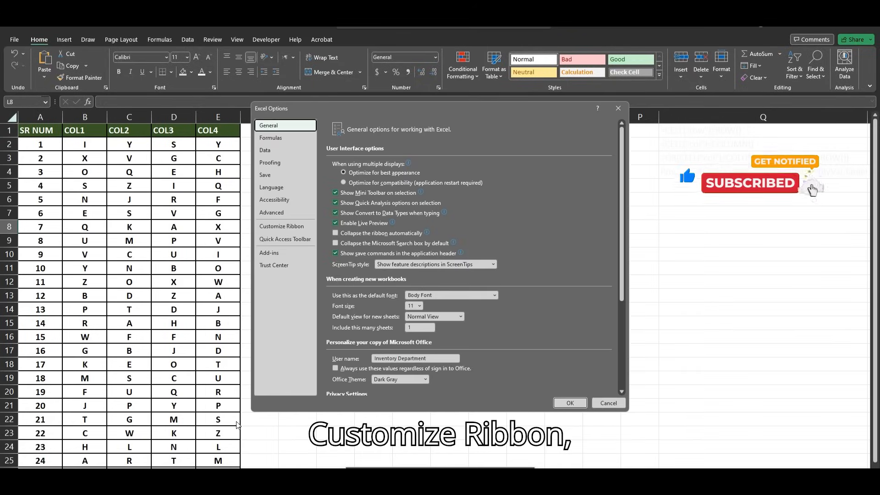
click(281, 225)
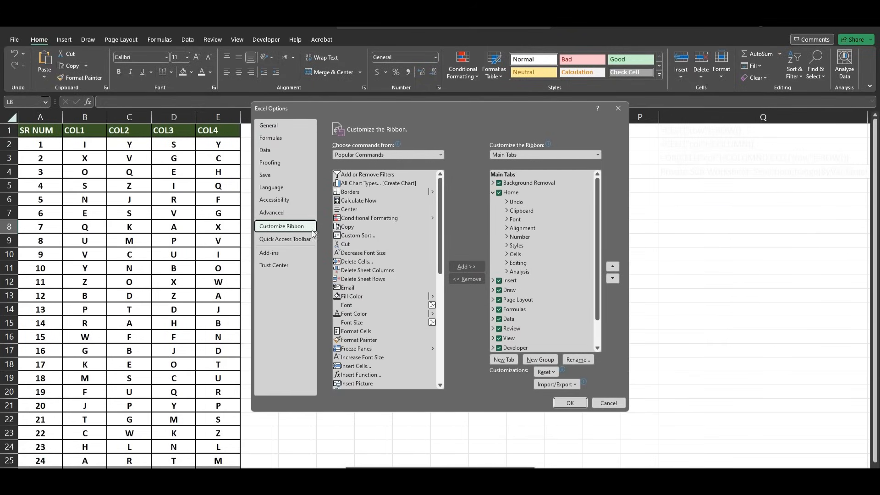
drag(598, 275, 598, 299)
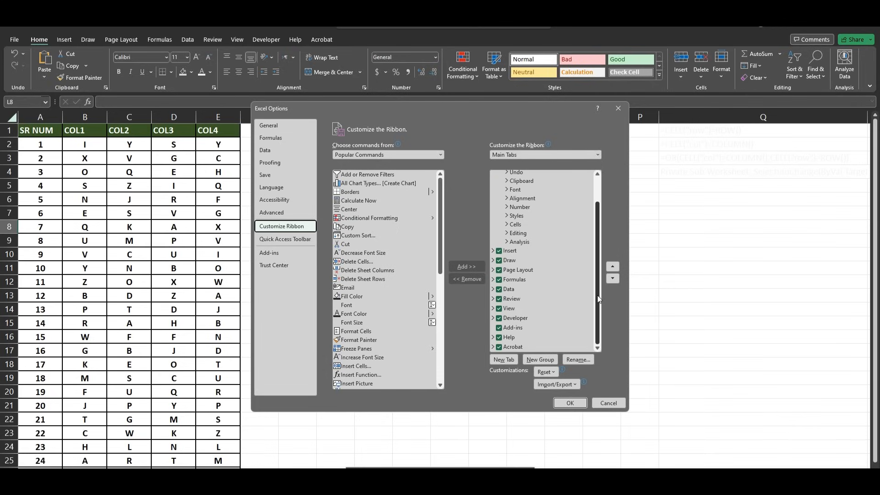
click(499, 319)
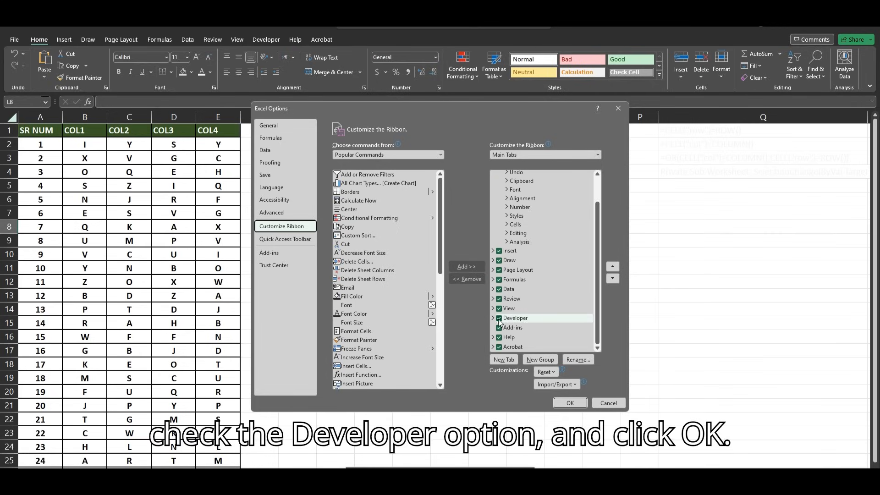
click(499, 319)
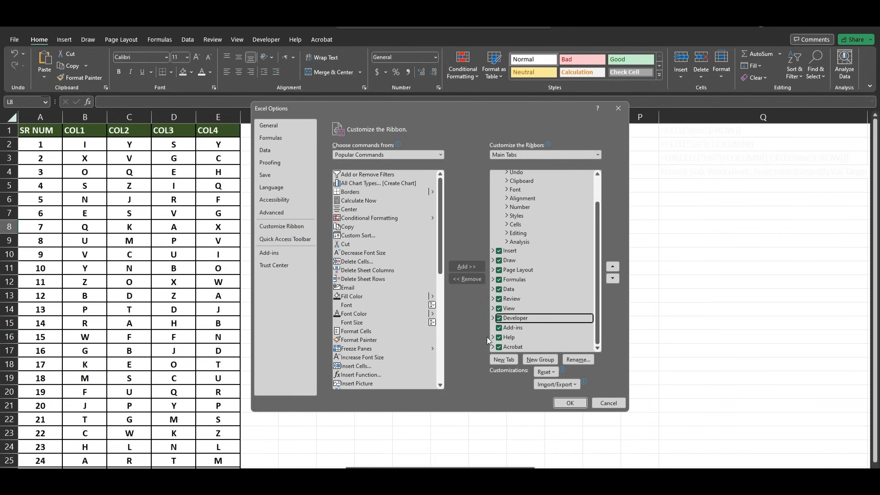
Confirm the options and view the sheet's VBA code with the Worksheet_SelectionChange macro
click(570, 403)
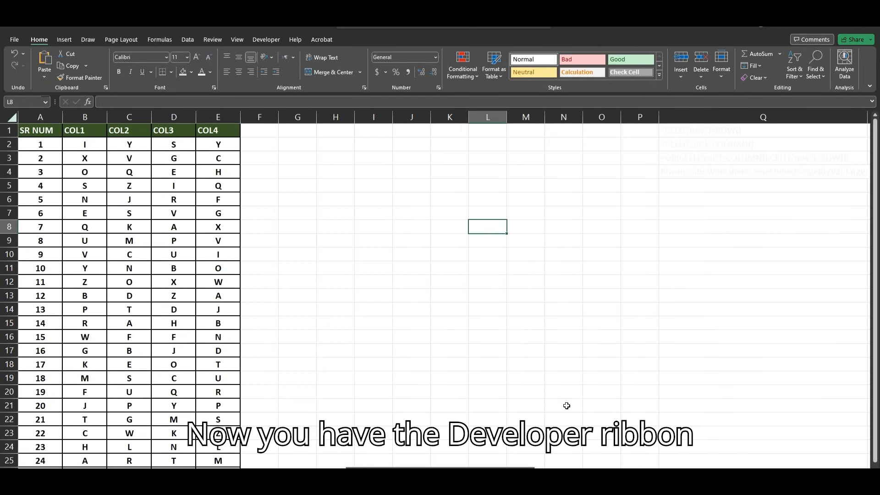
click(266, 40)
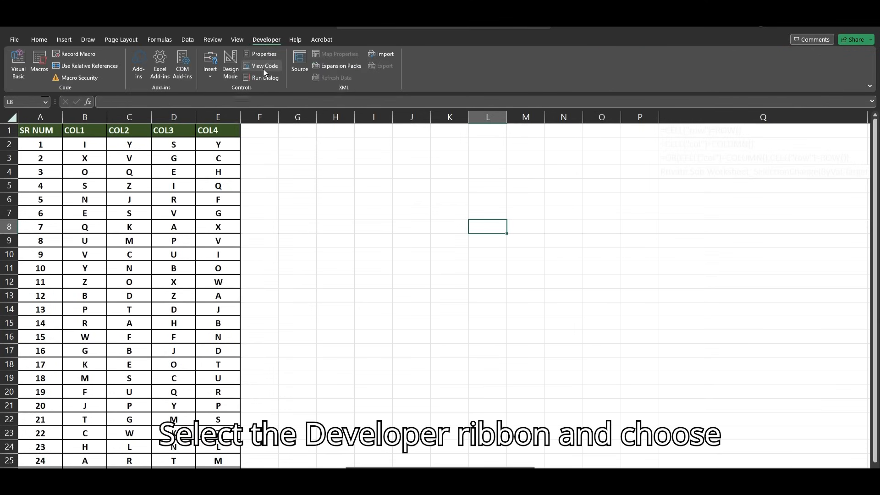
click(263, 67)
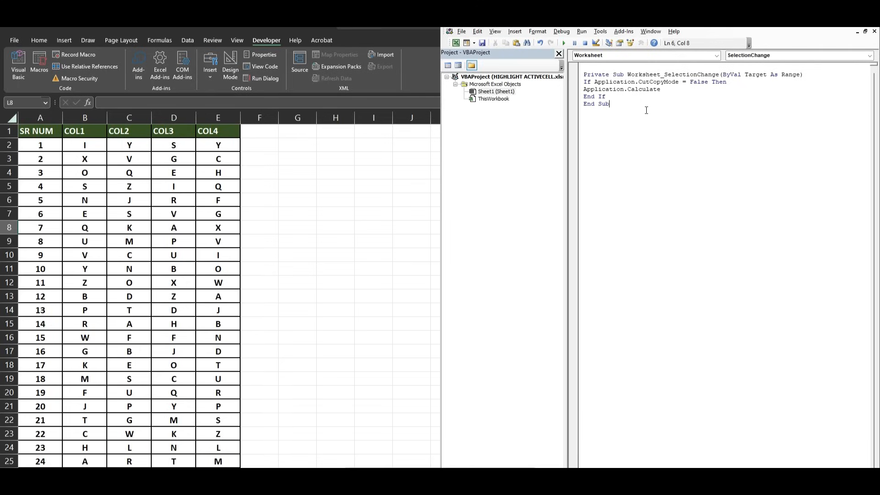
Return to the sheet, select columns A–E and bring up Conditional Formatting from Home
click(874, 31)
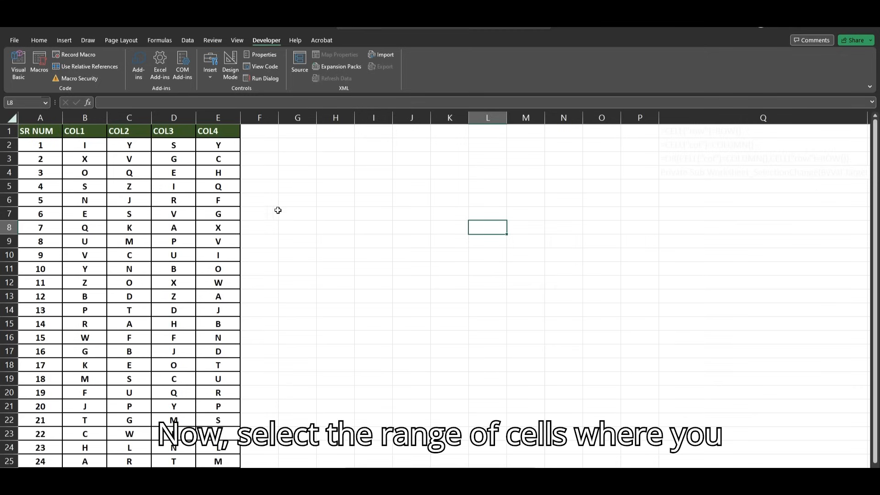
drag(39, 118, 217, 119)
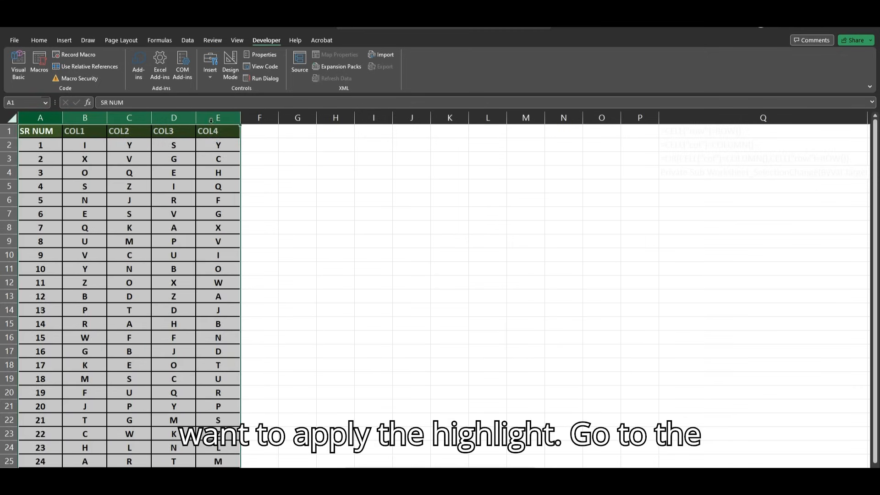
click(42, 41)
click(466, 71)
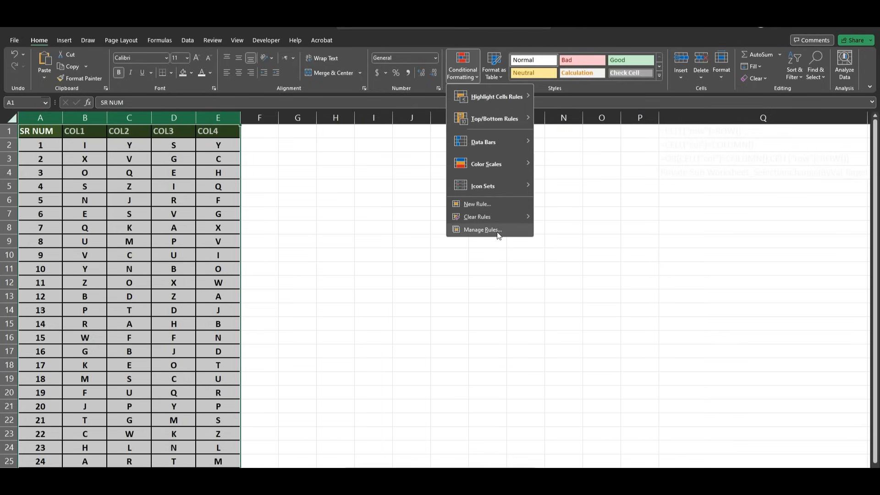
Create a formula rule =CELL("ROW")=ROW() with light green fill and apply it
click(482, 205)
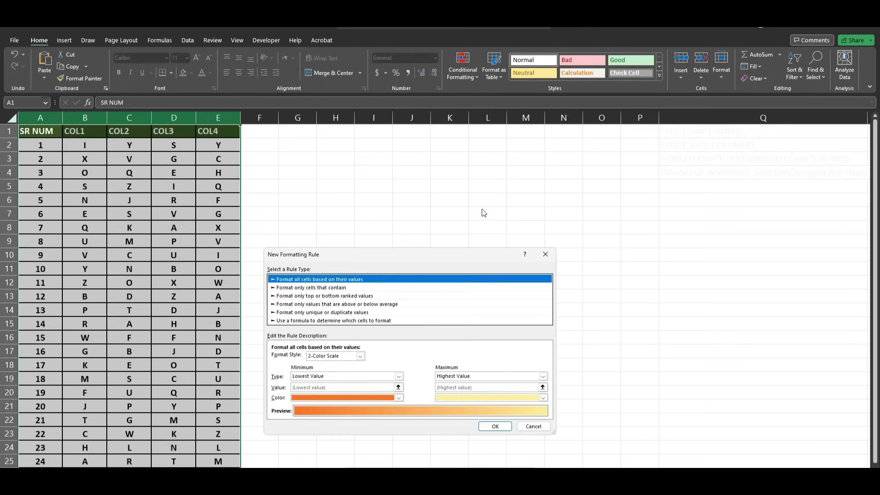
click(352, 321)
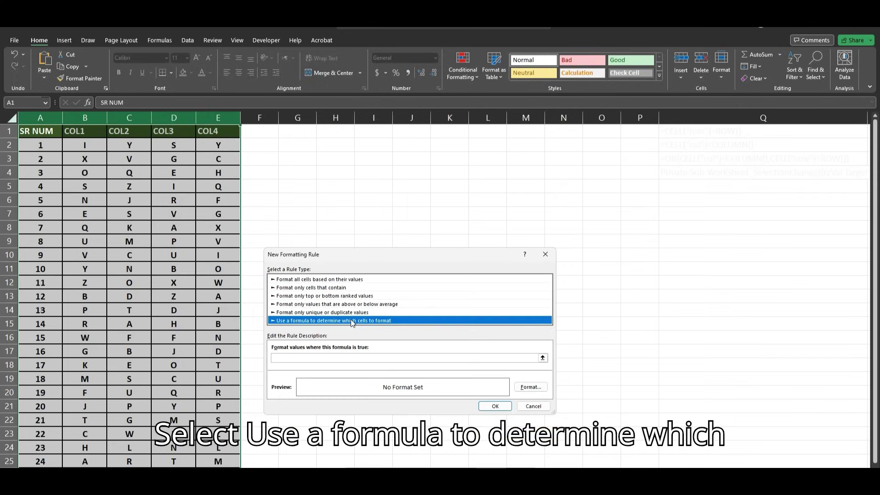
click(332, 358)
text(=C)
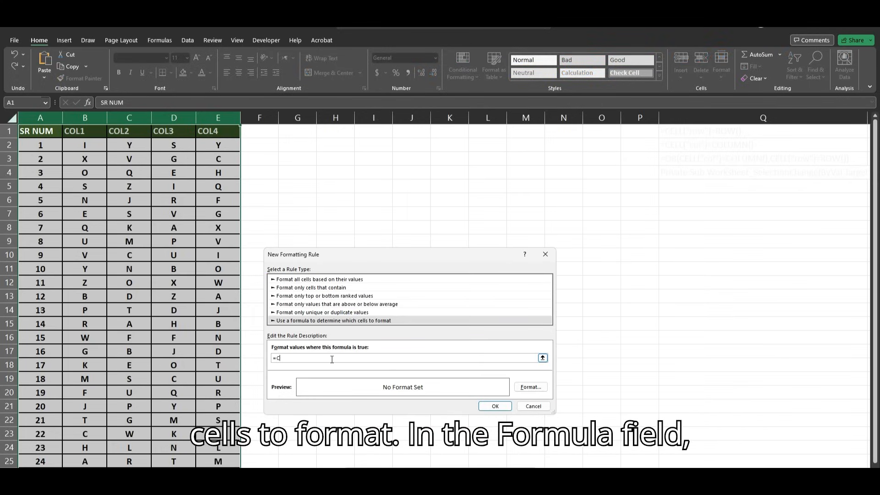
text(()
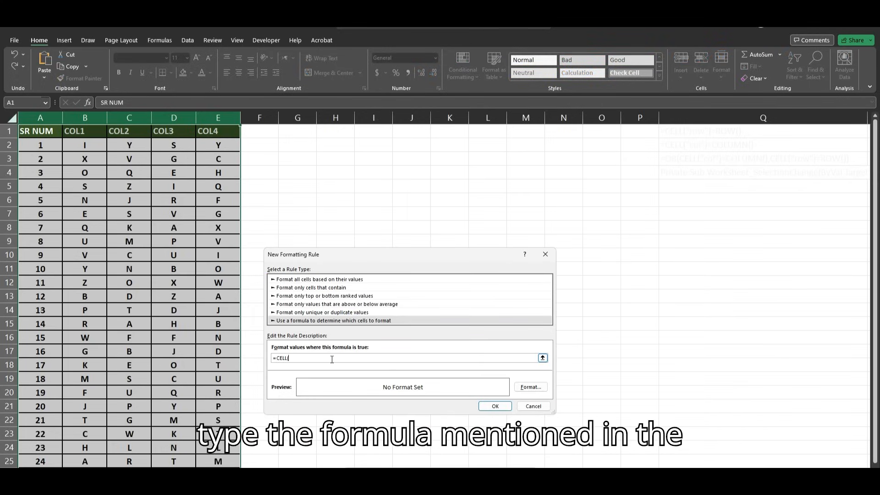
text("ROW")=ROW()
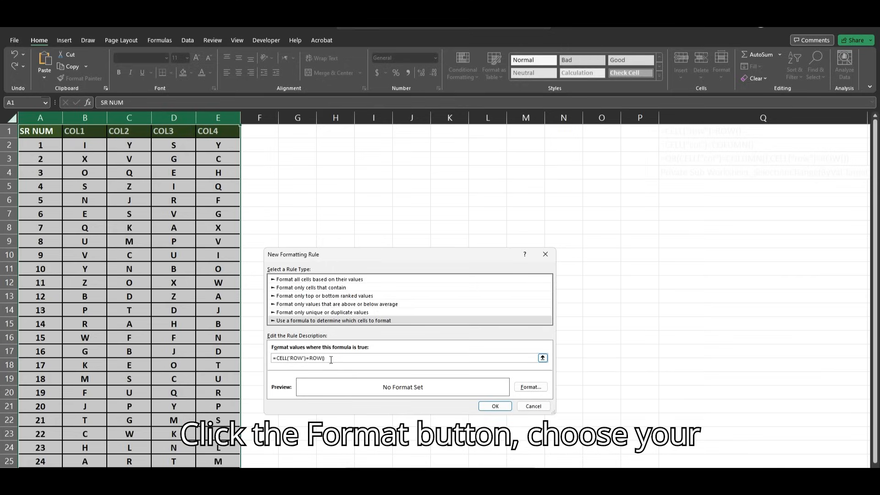
click(529, 387)
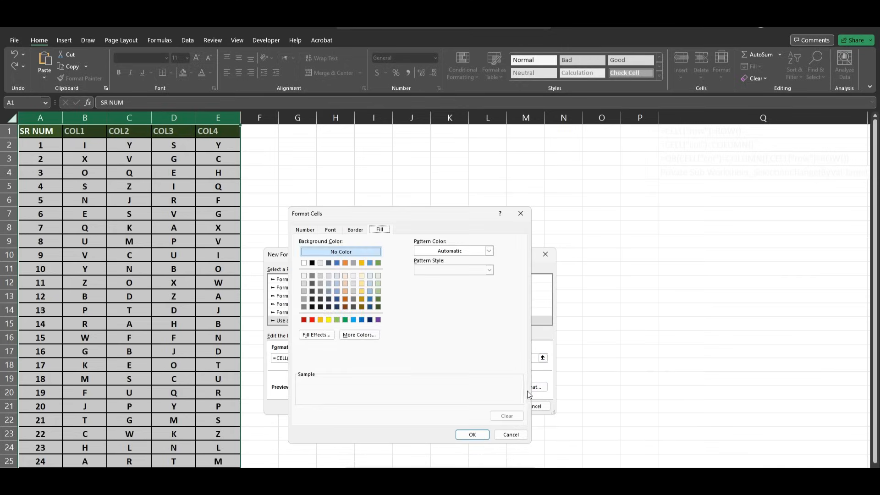
click(378, 291)
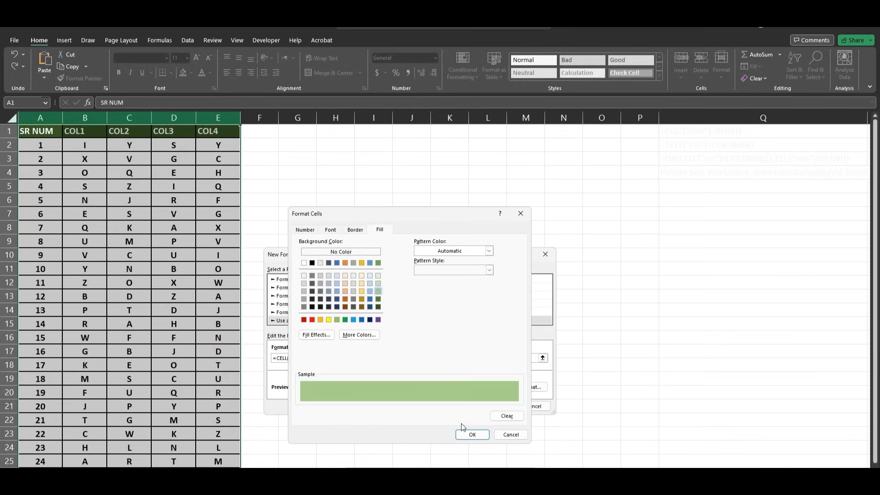
click(472, 434)
click(494, 409)
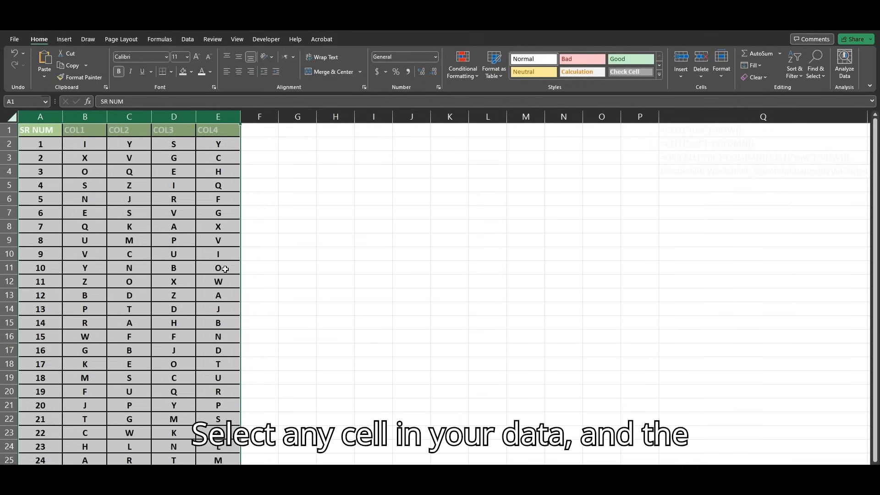
click(222, 267)
click(218, 295)
click(216, 322)
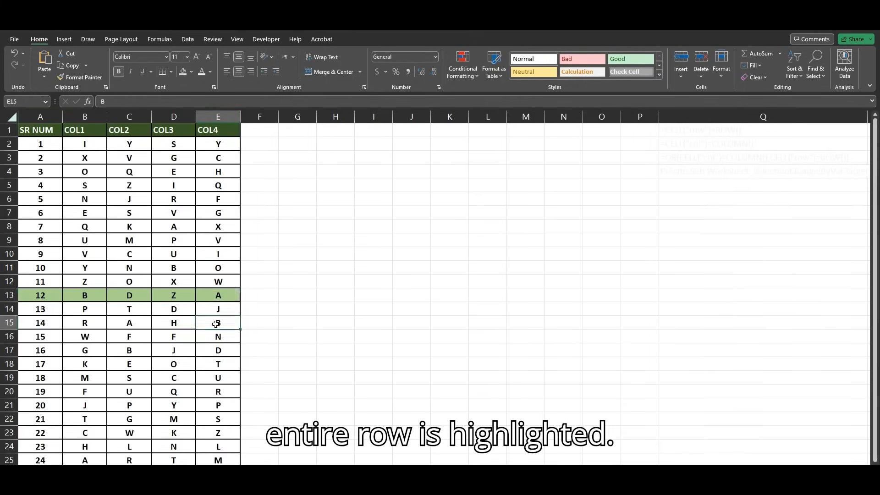
click(218, 186)
key(Down)
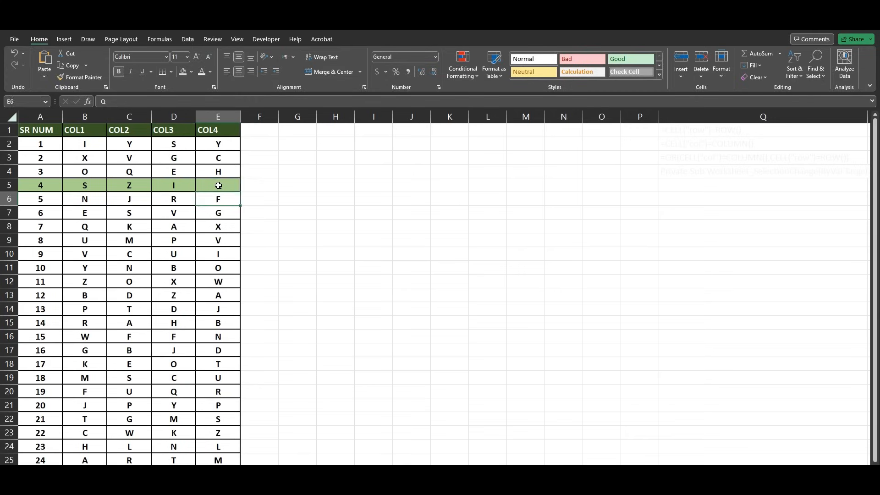
key(Down)
key(Down)
key(Down)
key(Down)
key(Down)
key(Down)
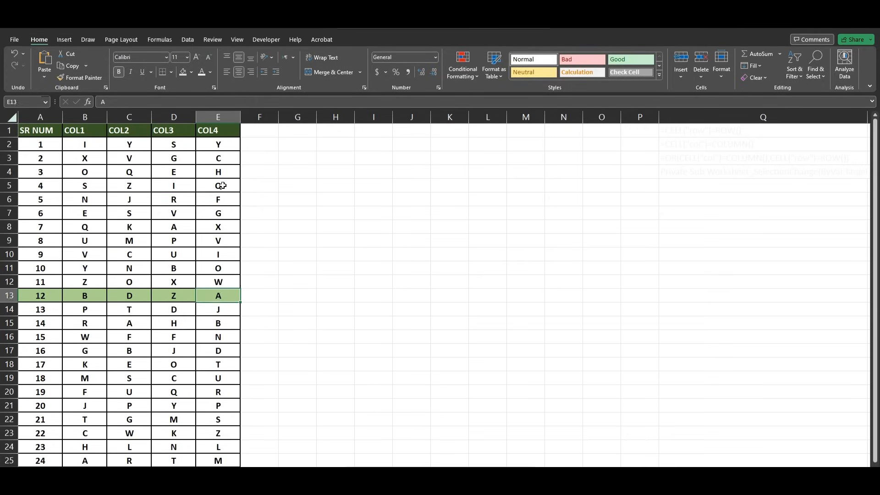
key(Down)
key(Down)
key(Down)
key(Up)
key(Up)
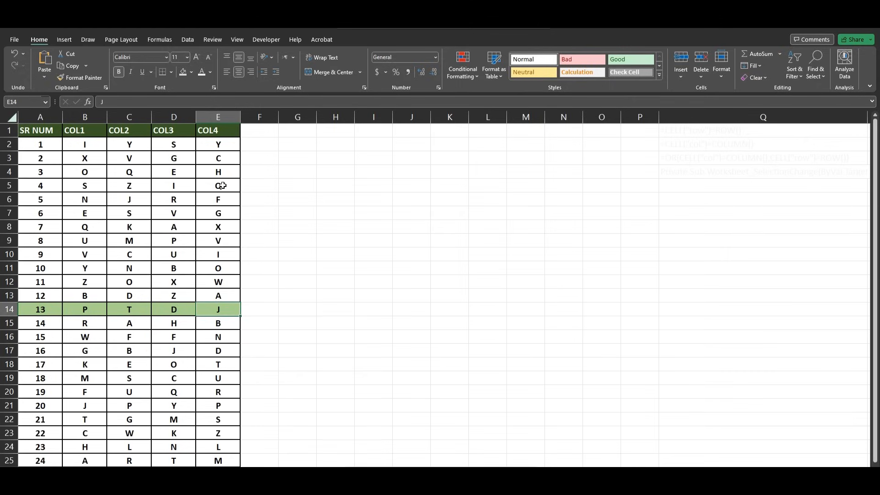
click(115, 227)
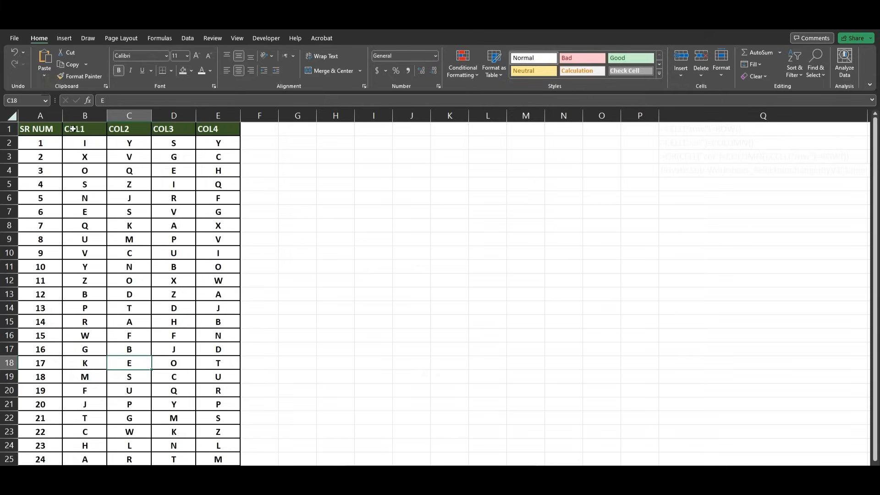
On columns A–E, define a formula rule =CELL("COL")=COLUMN() with light green fill
drag(30, 114, 206, 117)
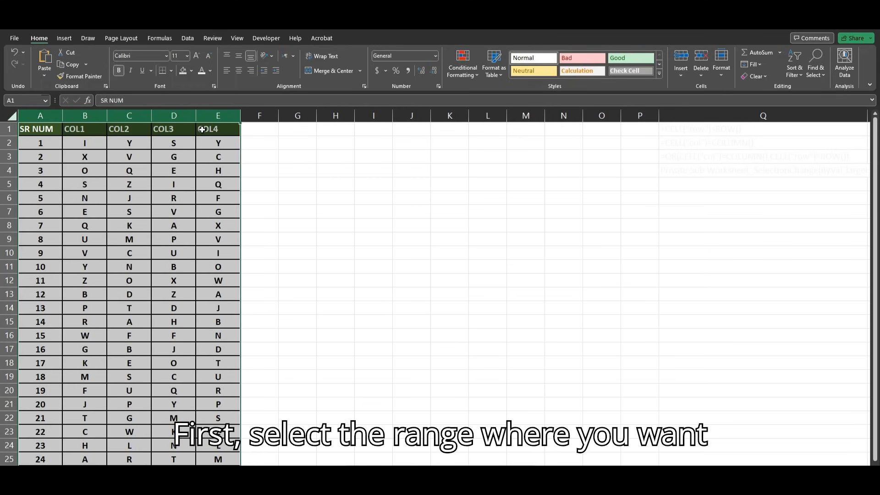
click(462, 69)
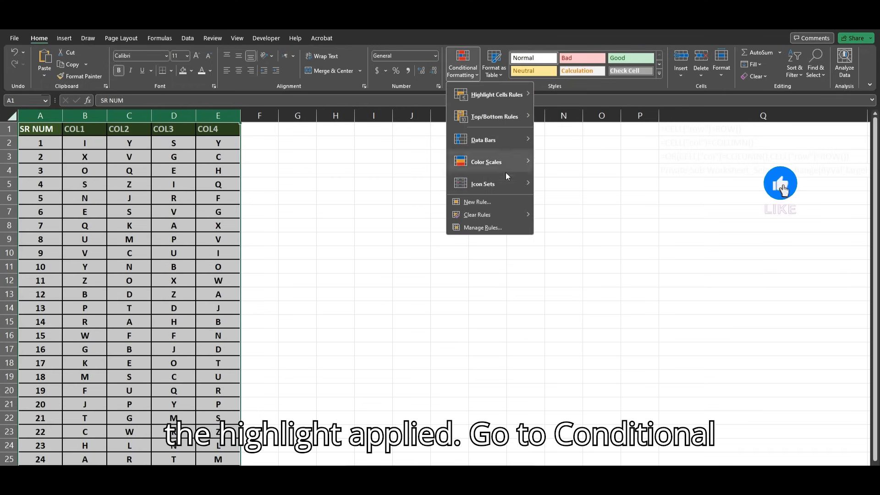
click(494, 201)
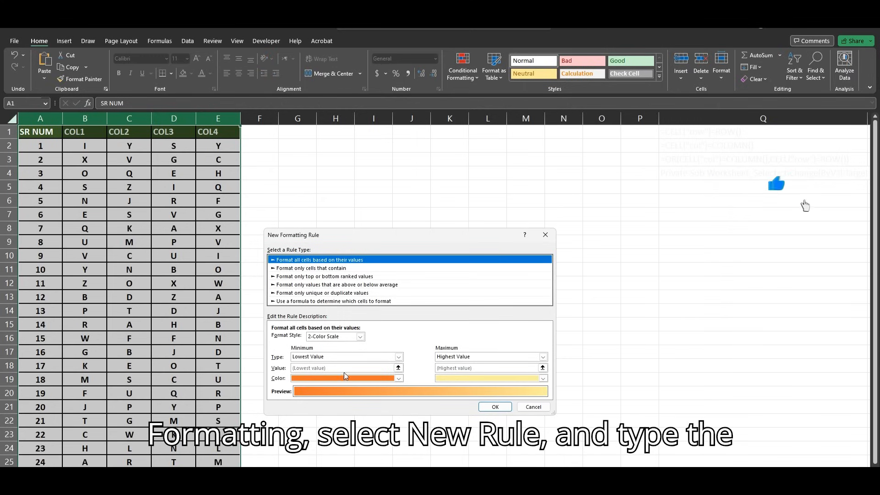
click(333, 302)
click(376, 338)
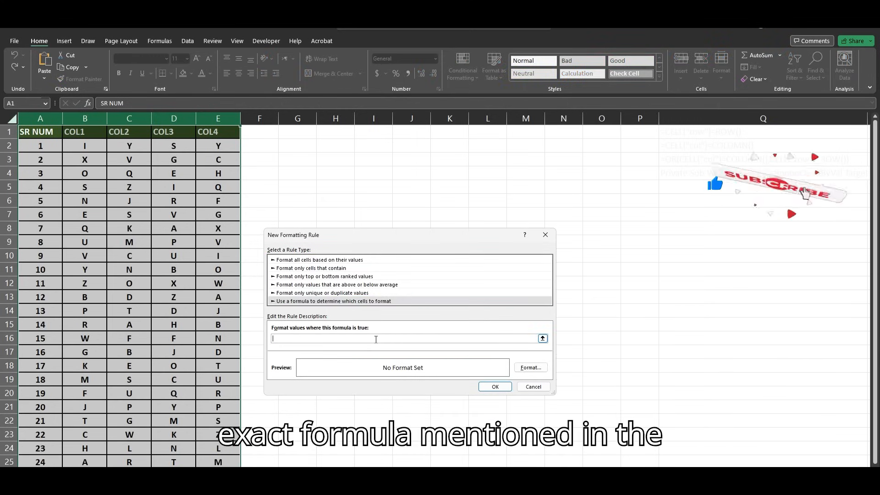
text(=)
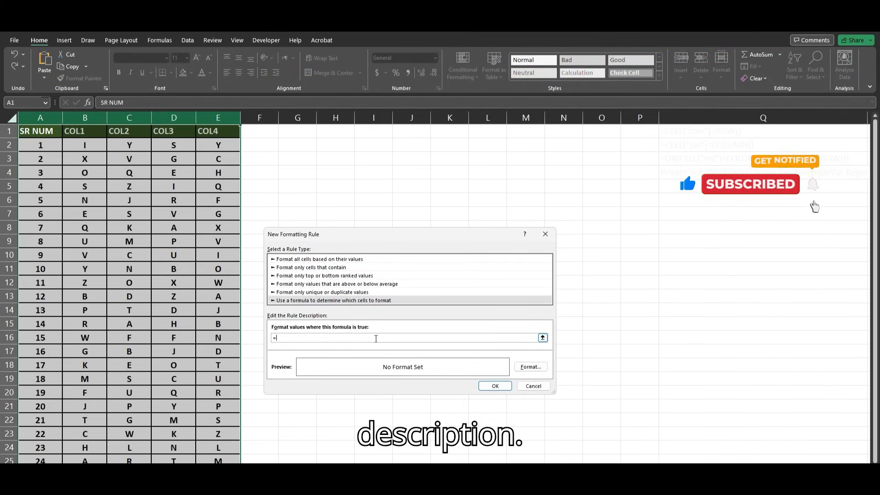
text(CELL("C)
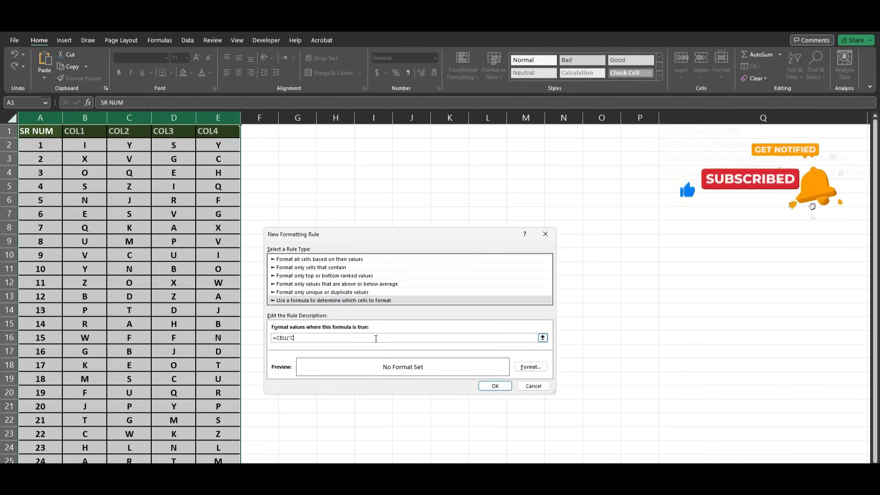
text(OL")=COL)
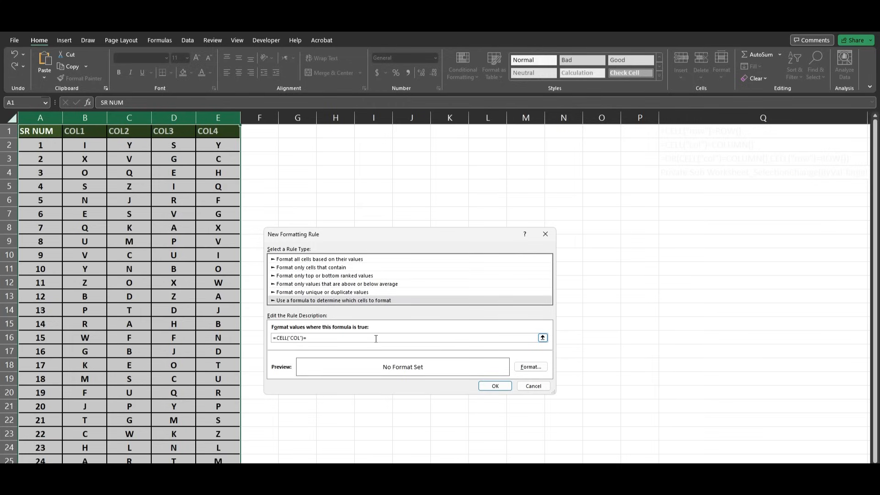
text(UMN)
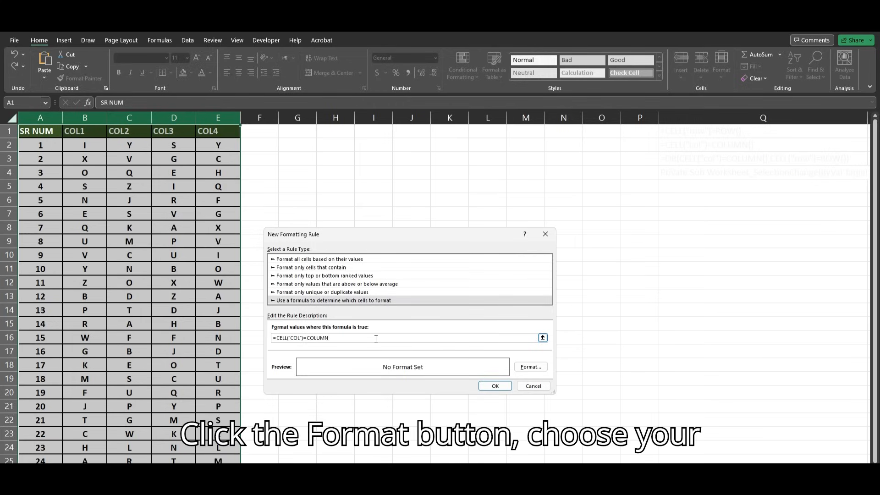
text(())
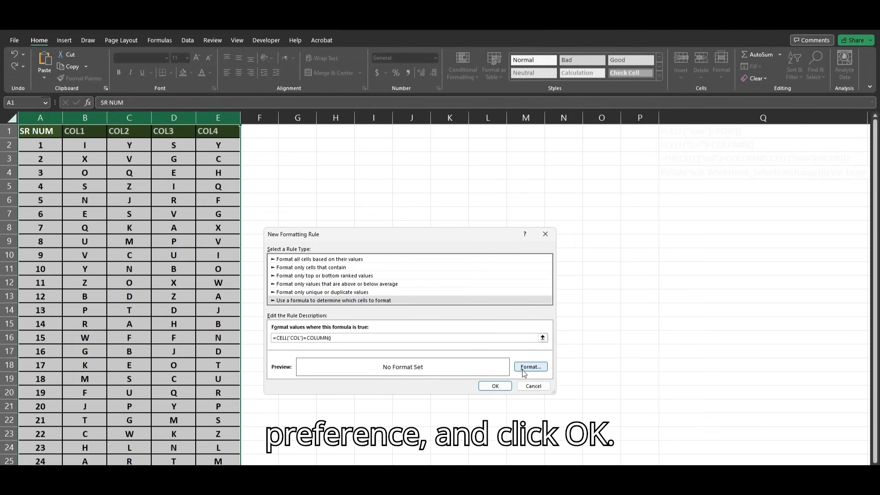
click(530, 366)
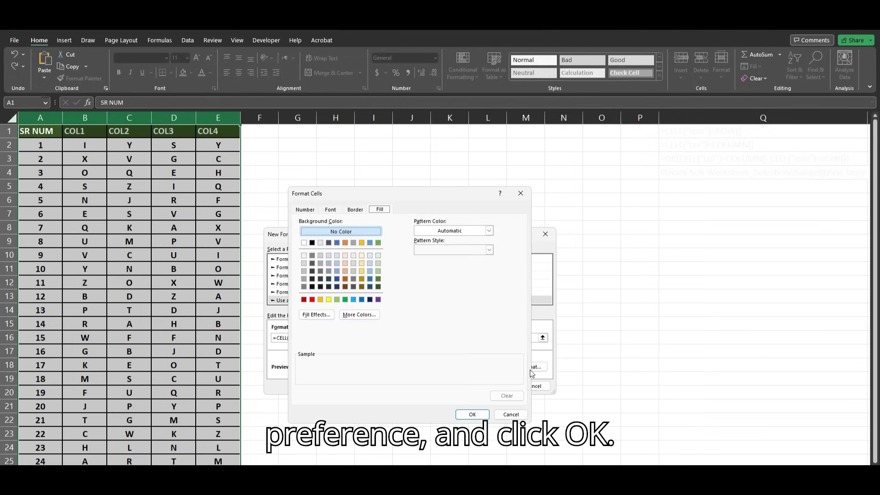
click(378, 271)
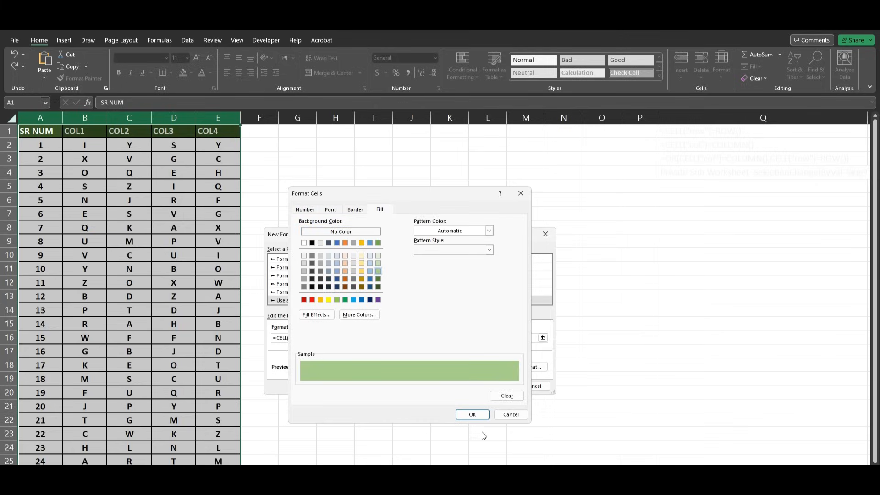
click(473, 414)
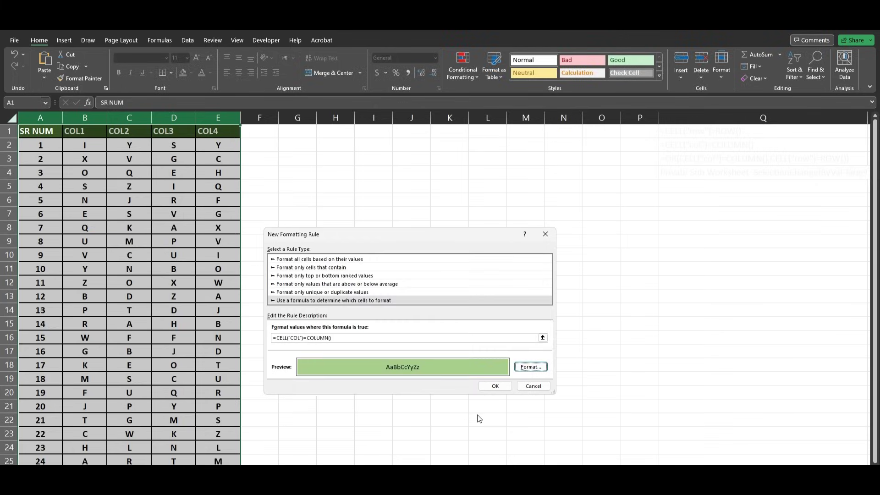
Apply the column rule and select cells across row 17 to watch the green column follow
click(495, 387)
click(174, 271)
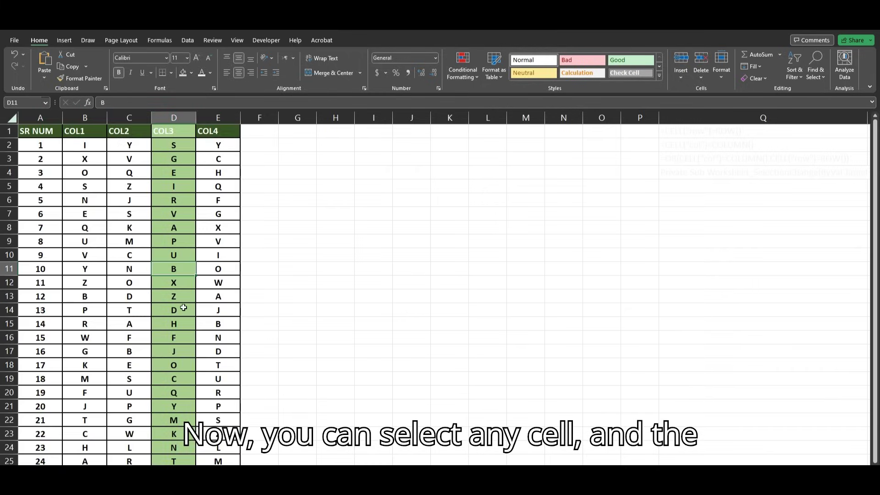
click(129, 351)
key(Left)
key(Left)
key(Right)
key(Right)
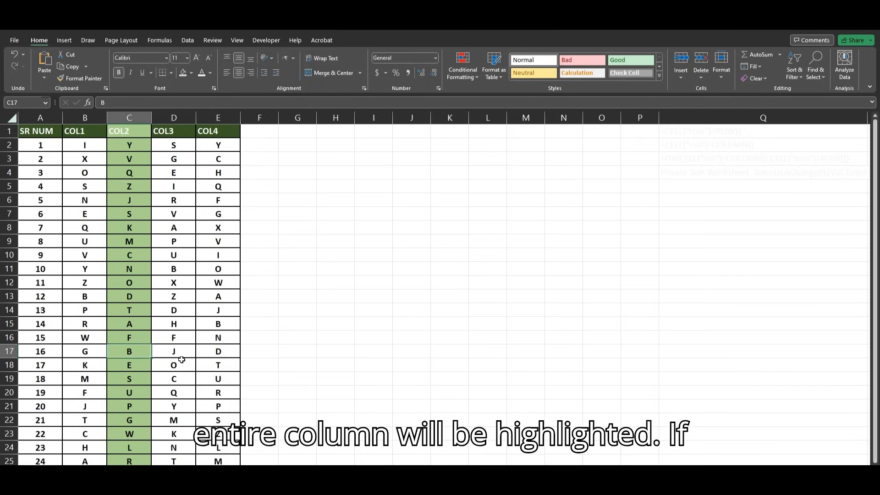
click(218, 352)
click(137, 350)
click(85, 350)
click(55, 351)
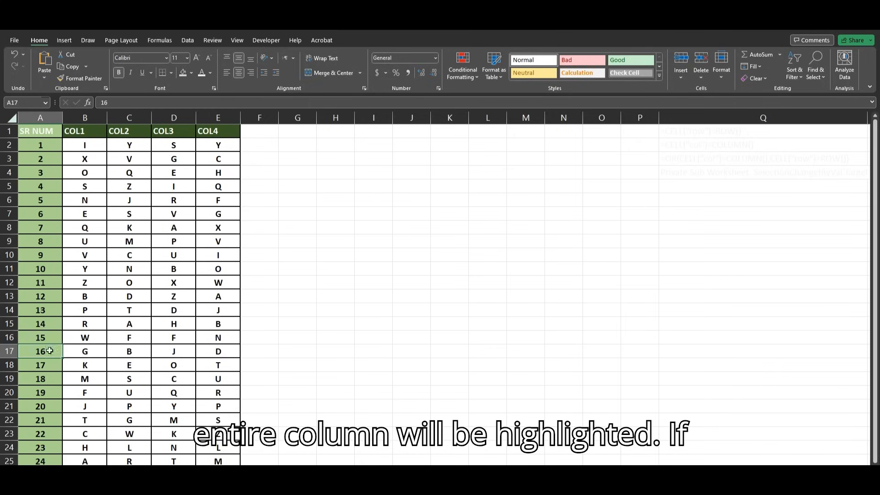
click(128, 352)
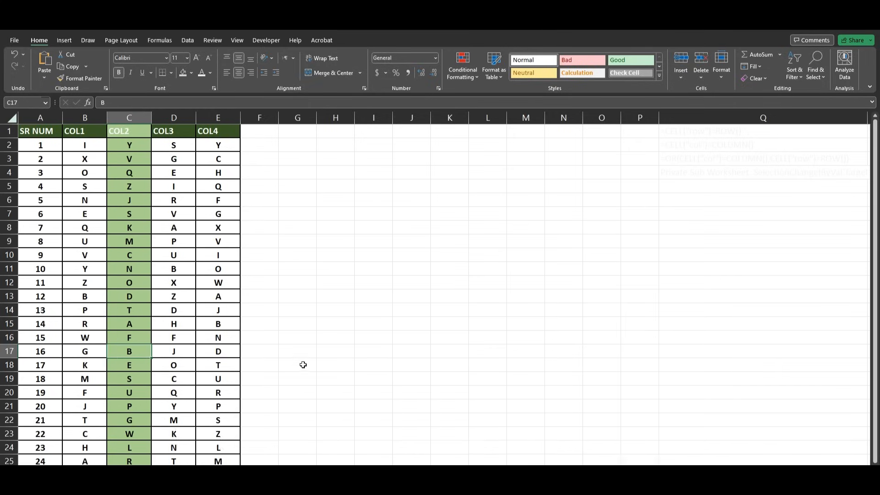
Clear all conditional formatting rules from the entire sheet
click(472, 75)
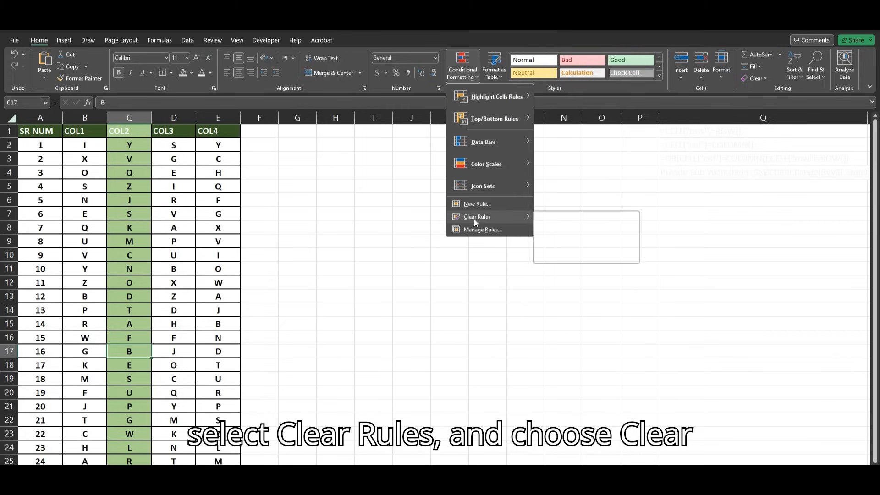
mouse_move(477, 217)
click(569, 231)
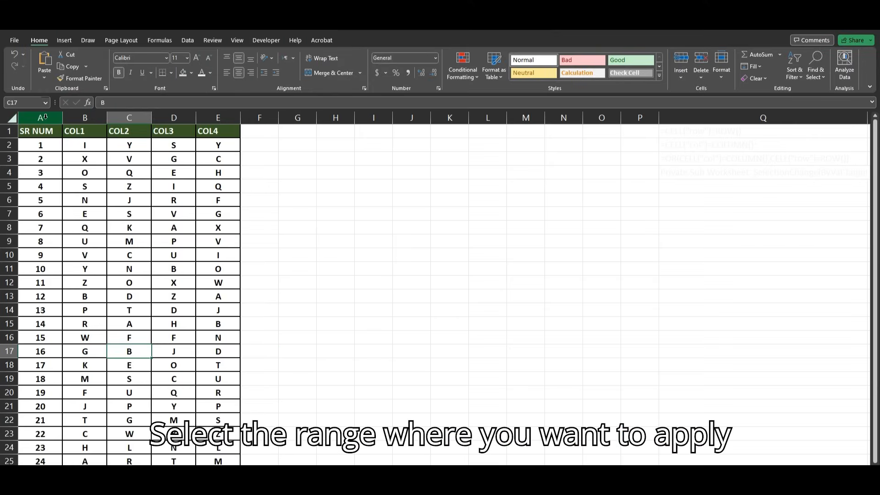
On columns A–E, define rule =OR(CELL("ROW")=ROW(),CELL("COL")=COLUMN()) with pale green fill
drag(41, 118, 218, 118)
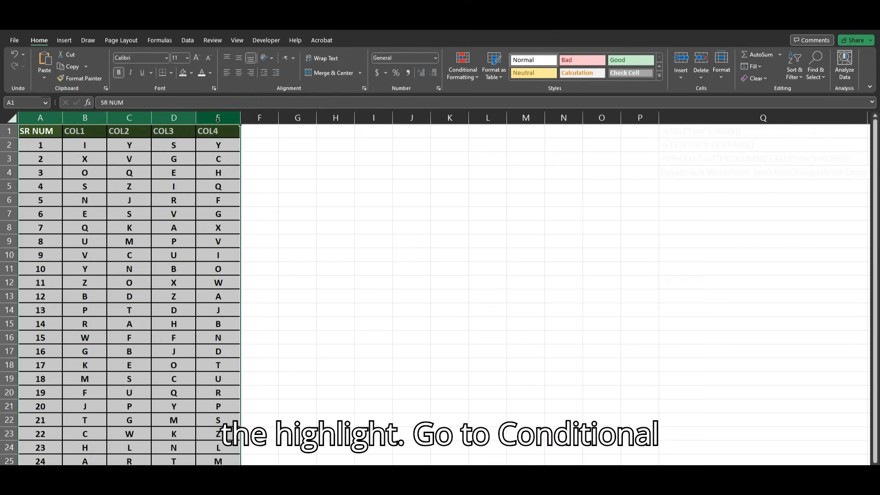
click(463, 69)
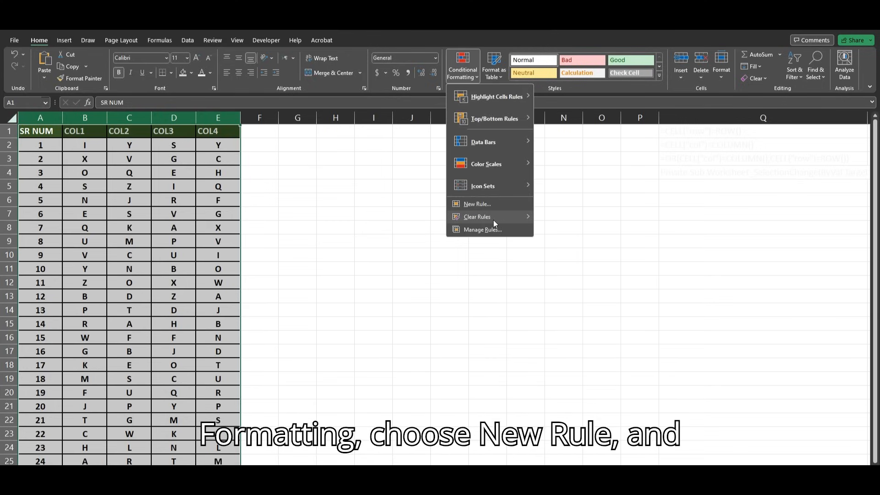
click(482, 204)
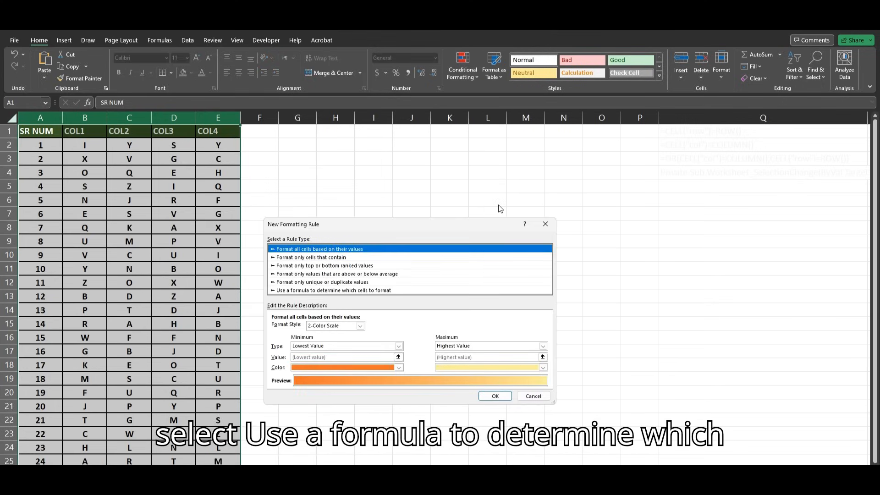
click(319, 291)
click(313, 328)
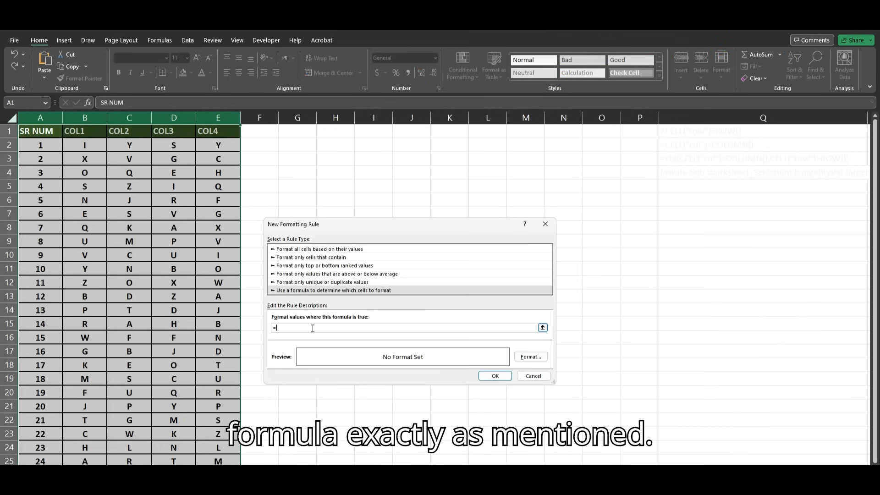
text(OR(CELL("ROW")
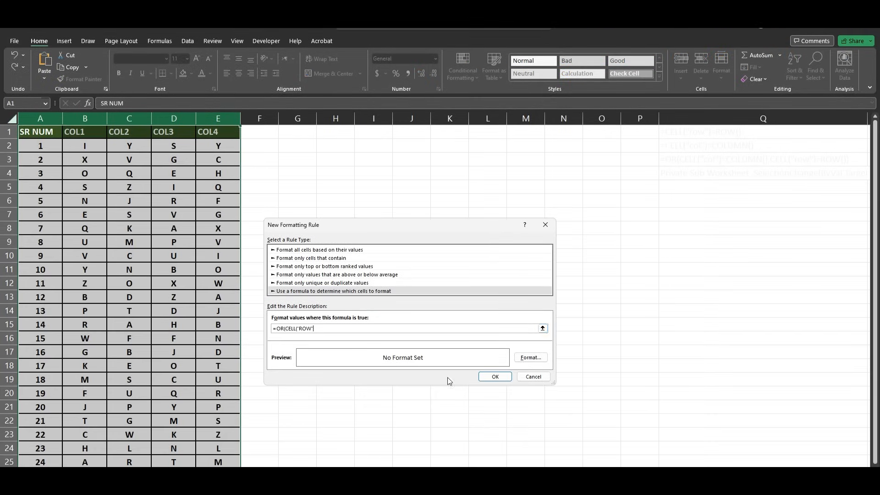
text()=ROW(),CELL("COL"))
text(=COLUMN()))
click(524, 357)
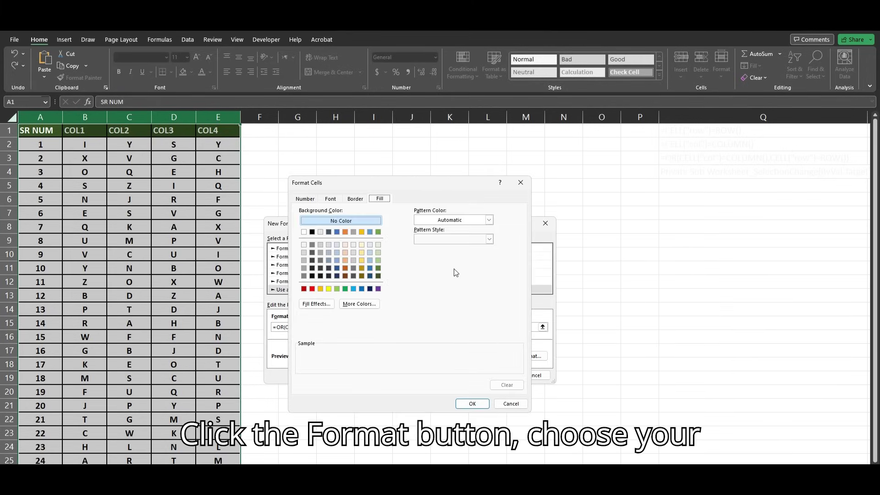
click(378, 260)
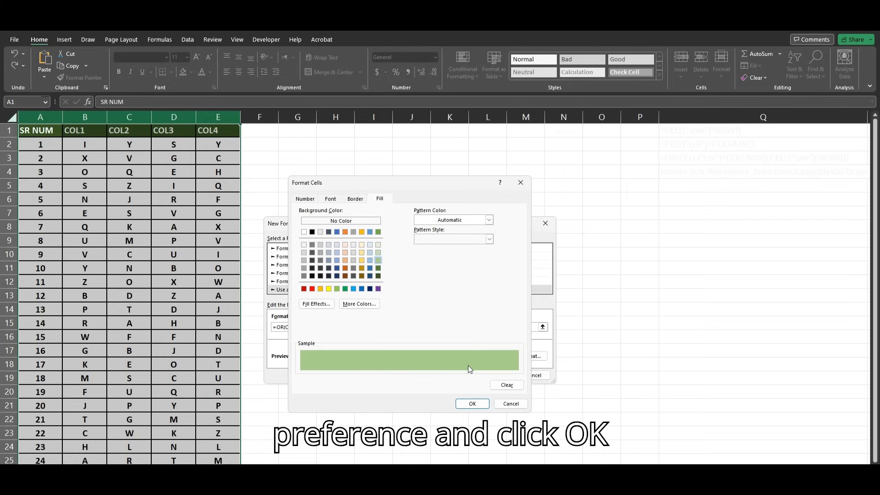
click(377, 253)
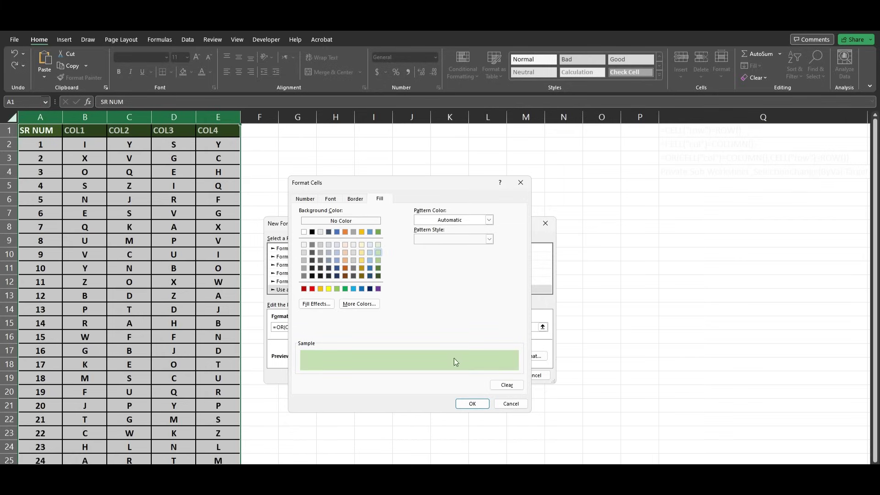
click(469, 407)
Apply the combined rule and select cells such as C12 and D8 to see the green cross follow
click(495, 377)
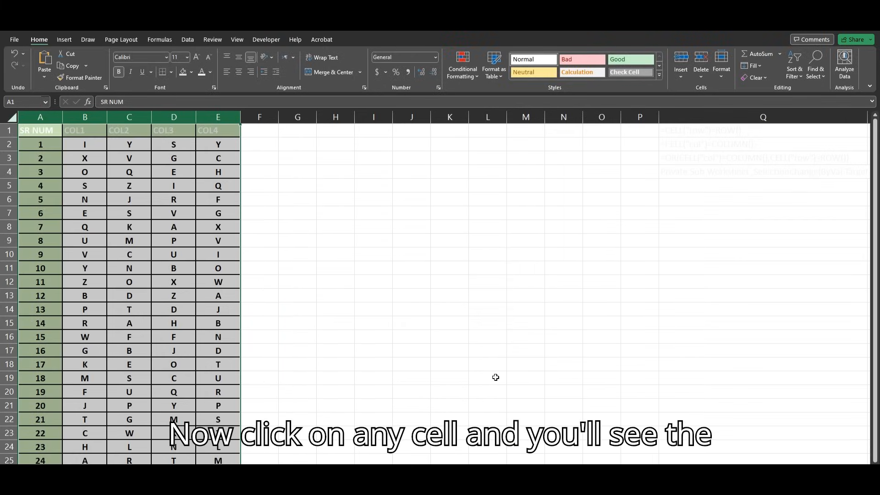
click(129, 254)
click(173, 323)
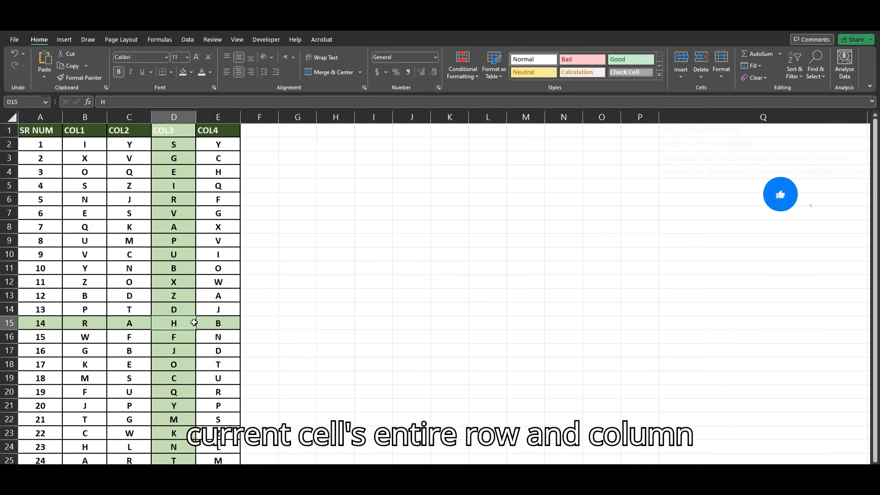
click(130, 226)
click(130, 282)
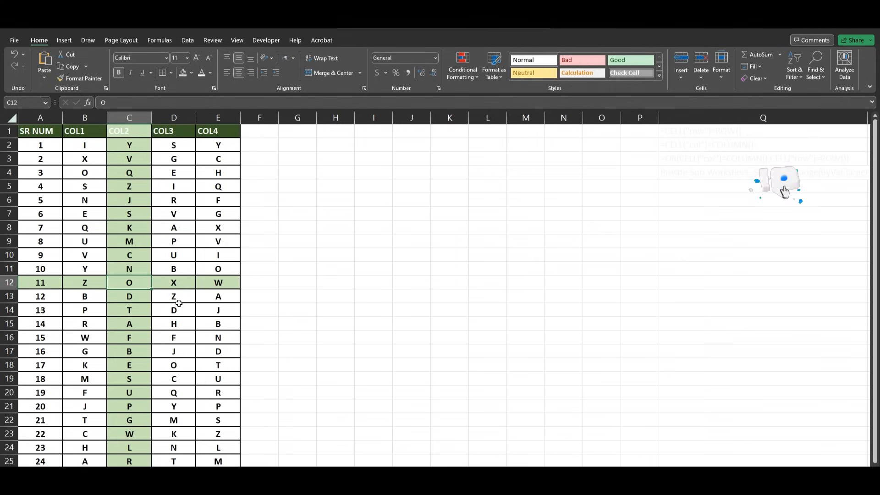
click(137, 202)
click(174, 242)
click(173, 297)
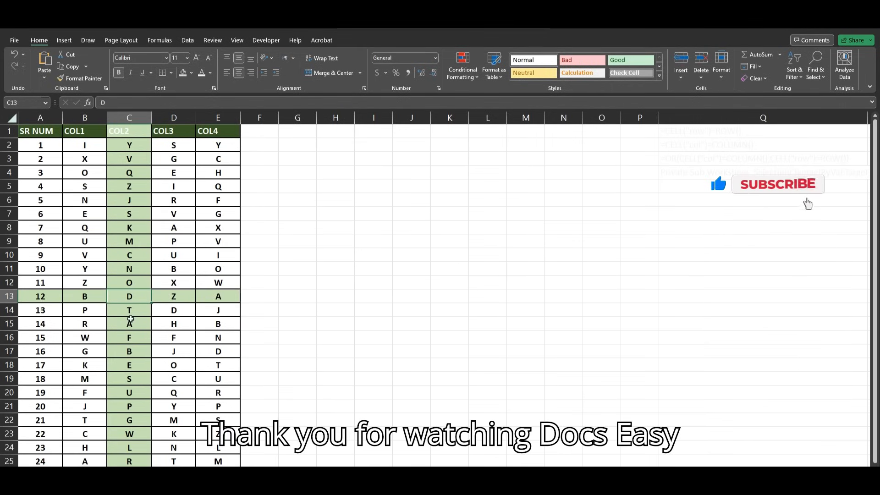
click(174, 323)
click(161, 340)
click(173, 297)
click(173, 213)
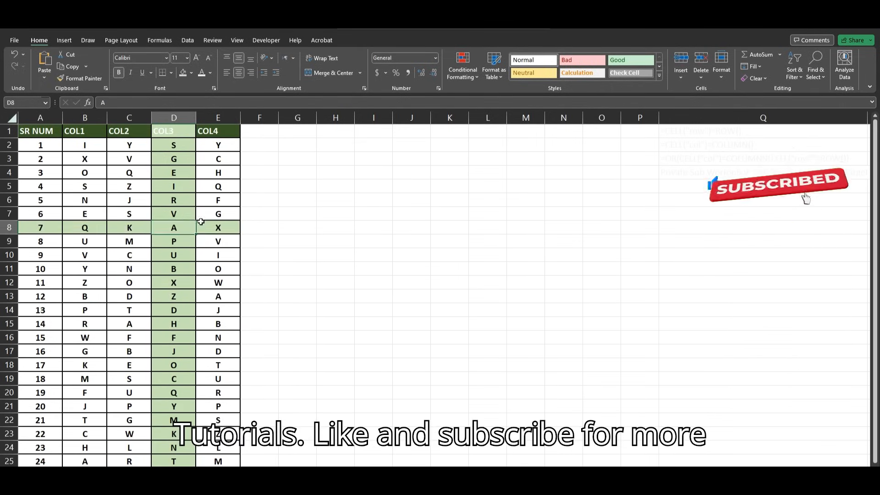